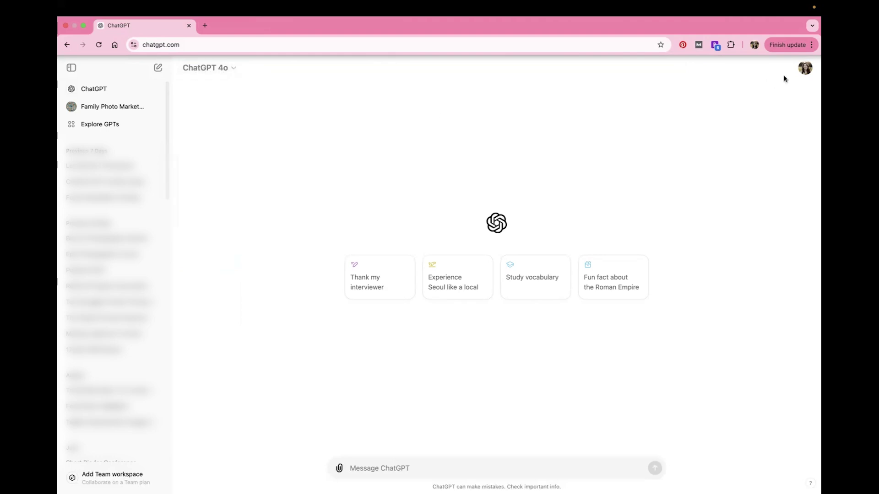
# - From the profile menu go to My GPTs and choose Create a GPT
pyautogui.click(805, 69)
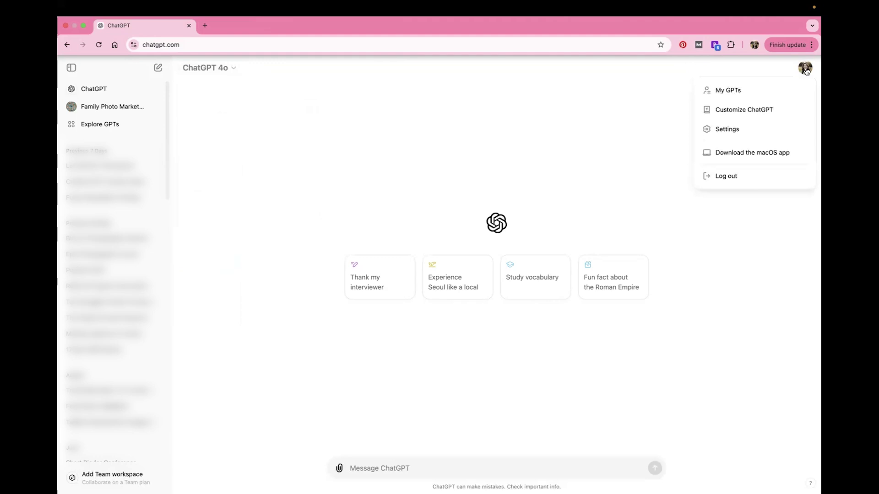
pyautogui.click(728, 91)
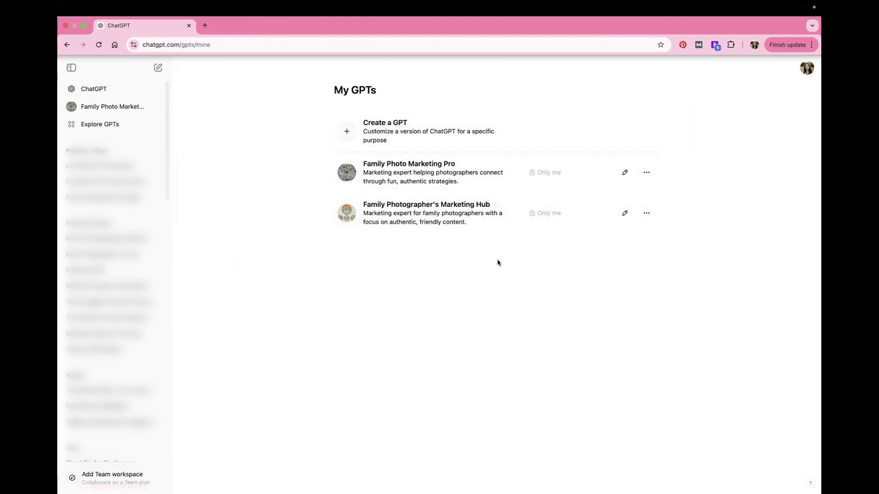
pyautogui.click(348, 132)
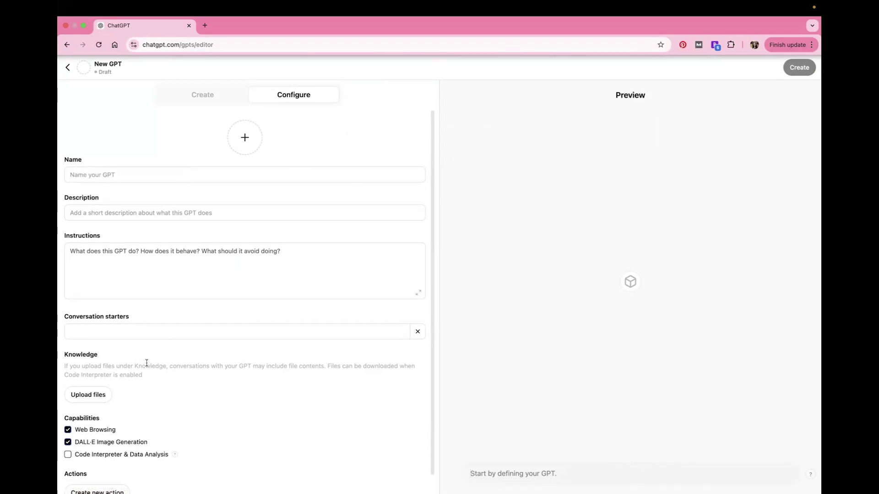
# - Ask the GPT Builder for a marketing expert for family photographers' social media, newsletters and website, correcting 'theior'
pyautogui.click(204, 96)
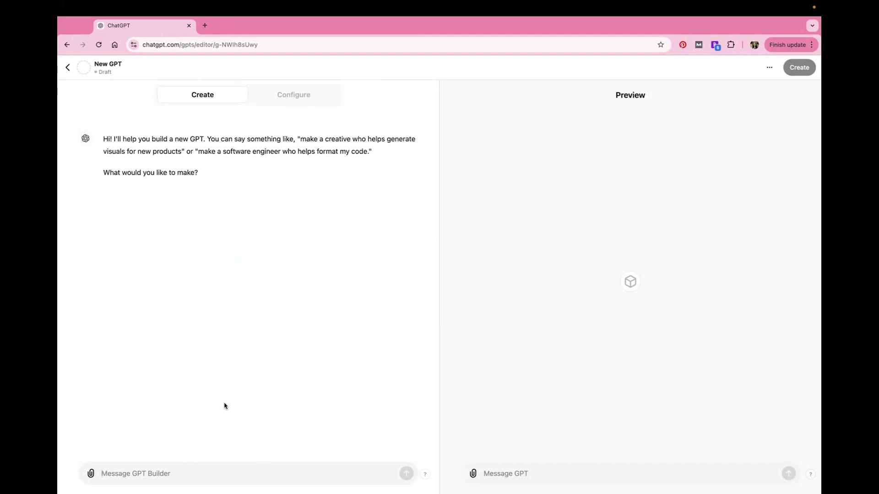
pyautogui.write('make a')
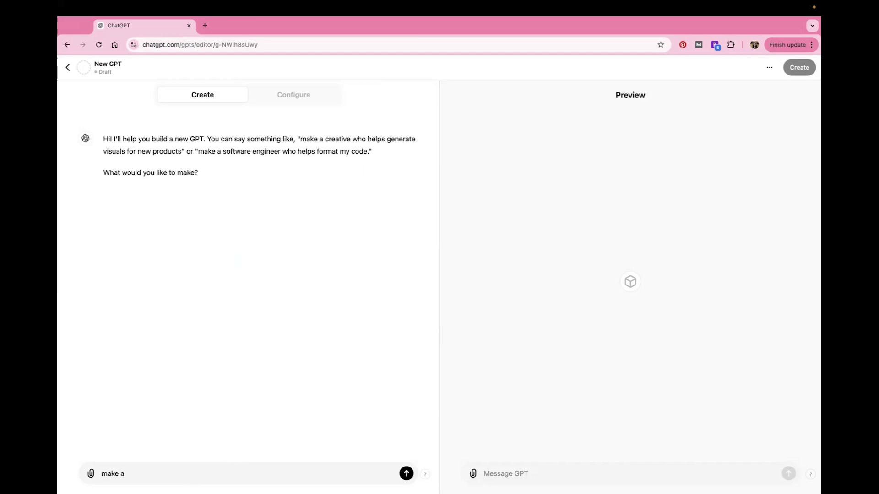
pyautogui.write(' marketing expert who helps family phot')
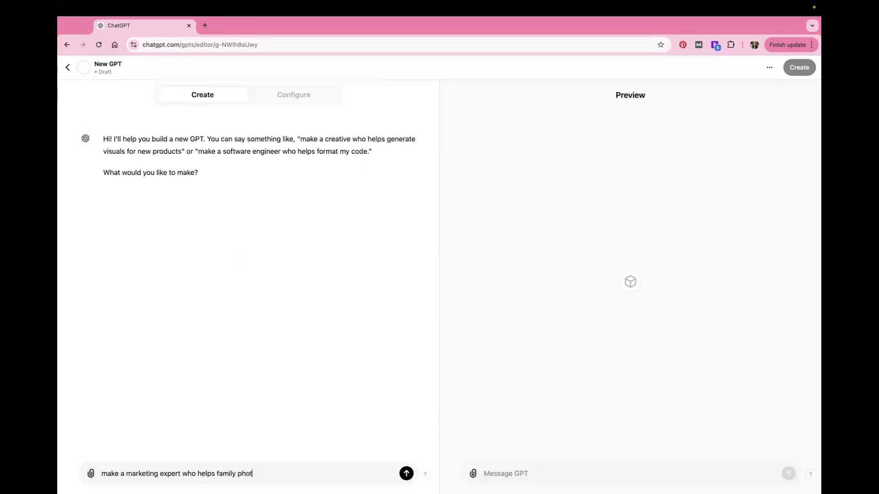
pyautogui.write('ographers market their business')
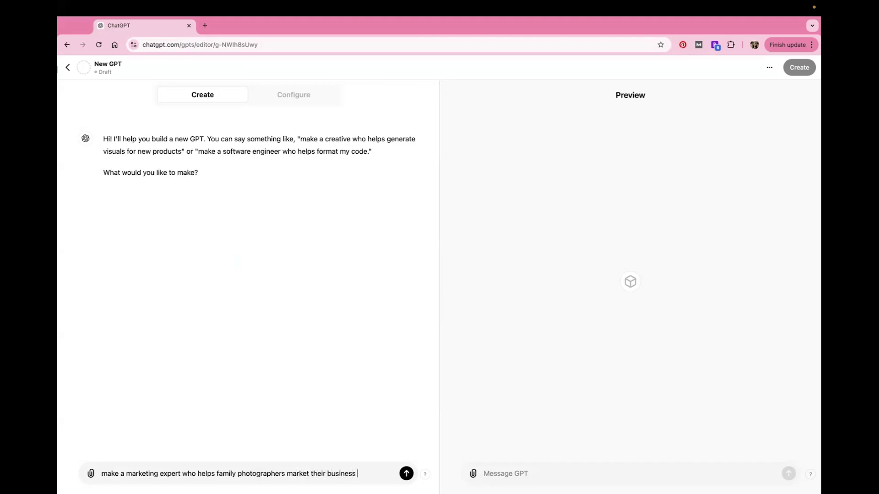
pyautogui.write(' on social media,')
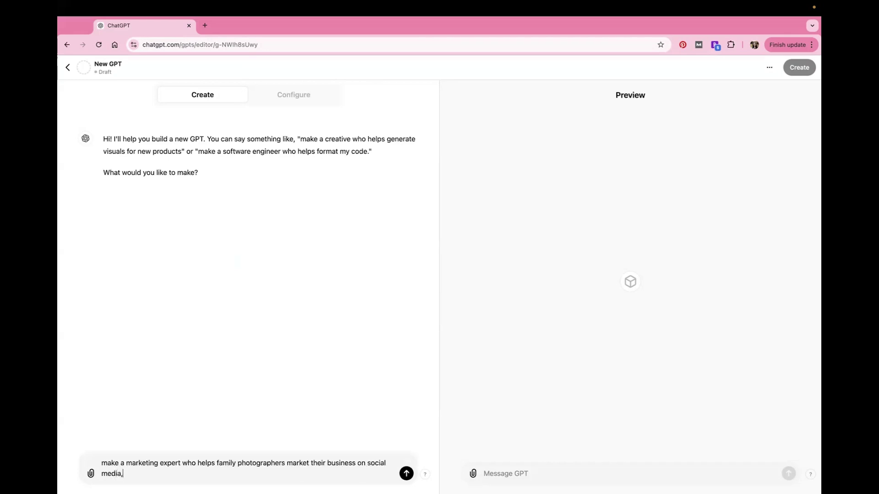
pyautogui.write(' in newsletters, and on theior website')
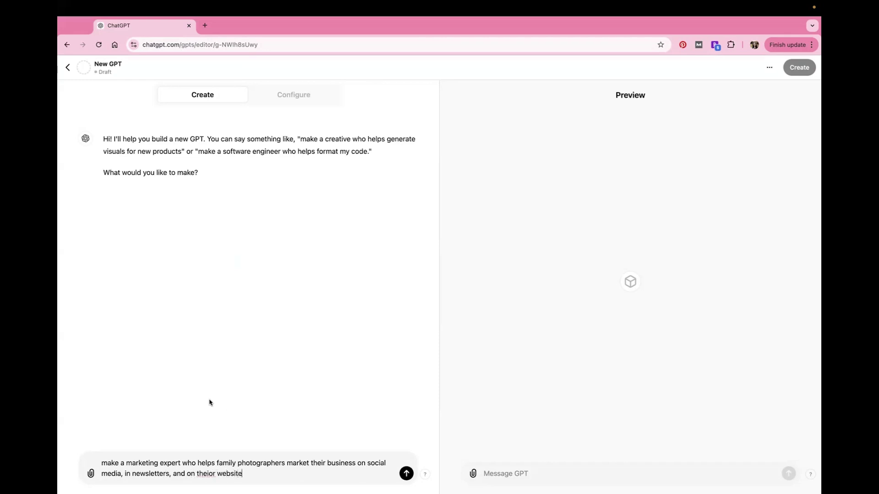
pyautogui.rightClick(204, 474)
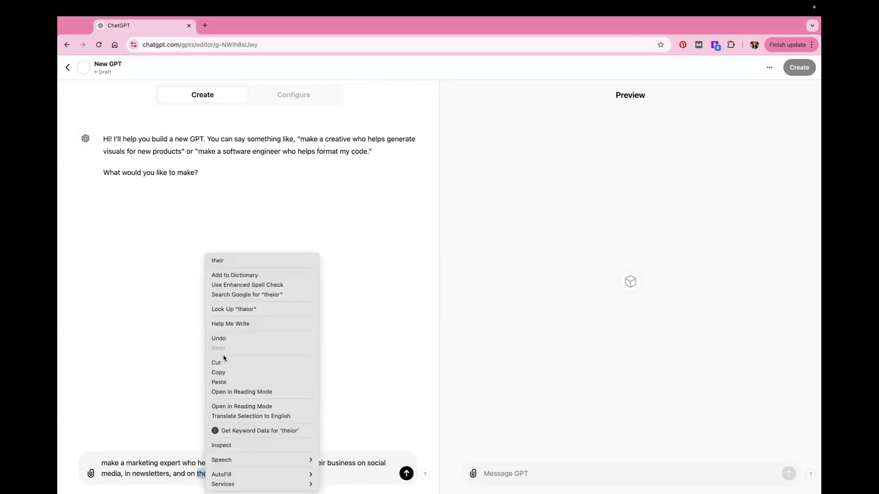
pyautogui.click(219, 261)
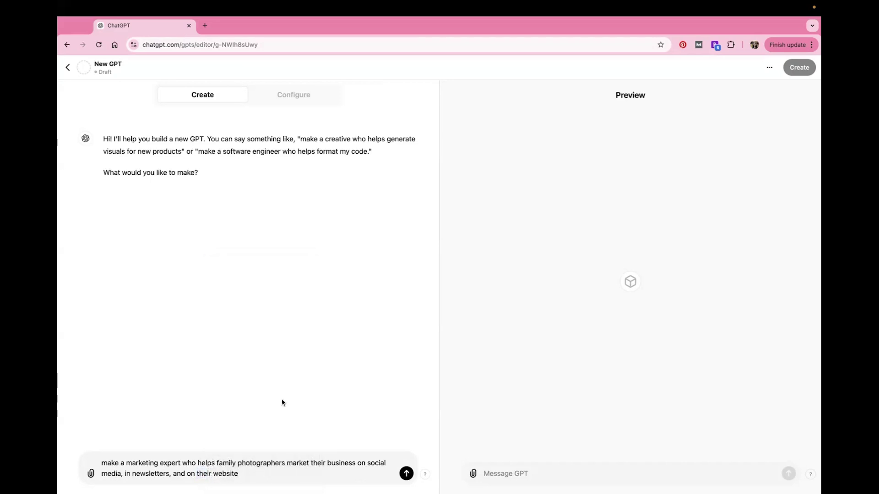
pyautogui.write('.')
pyautogui.click(406, 474)
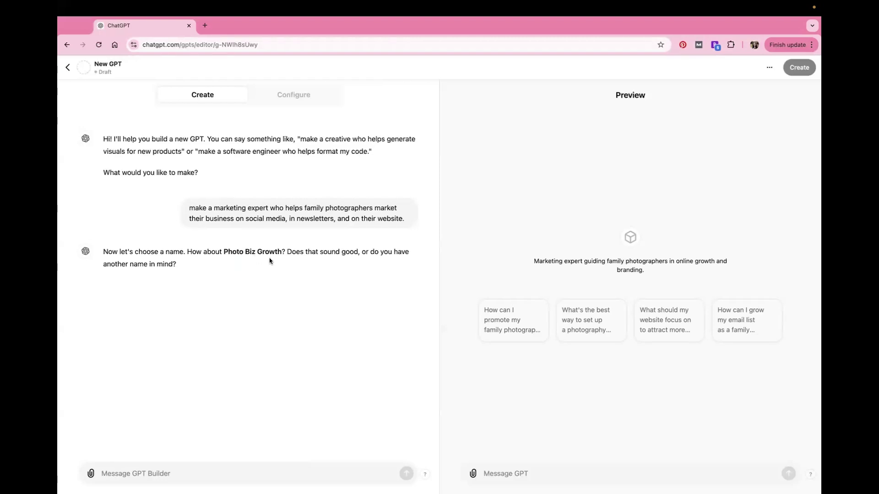
# - Reply 'yes' twice to accept the name Photo Biz Growth and the camera profile picture
pyautogui.click(182, 473)
pyautogui.write('yes')
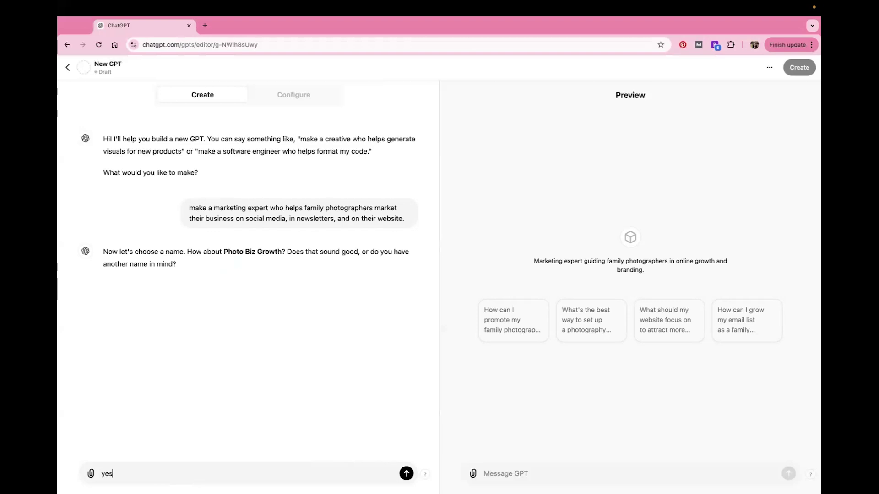
pyautogui.press('Return')
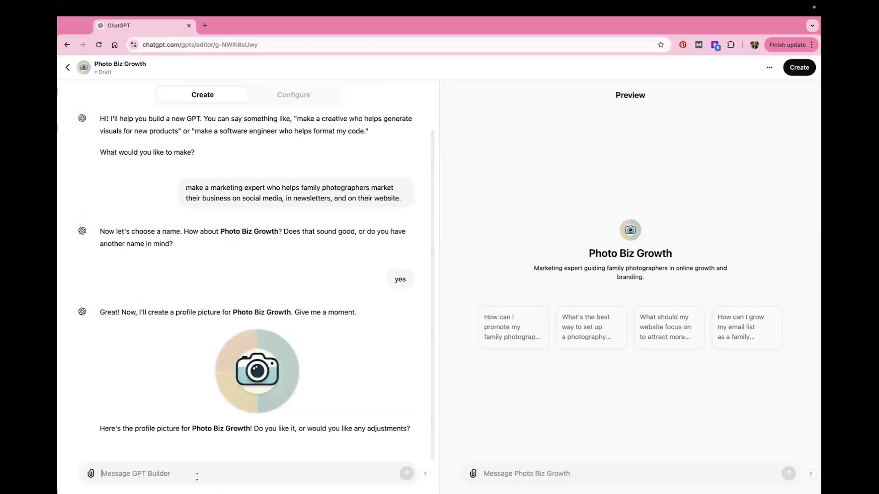
pyautogui.write('yes')
pyautogui.press('Return')
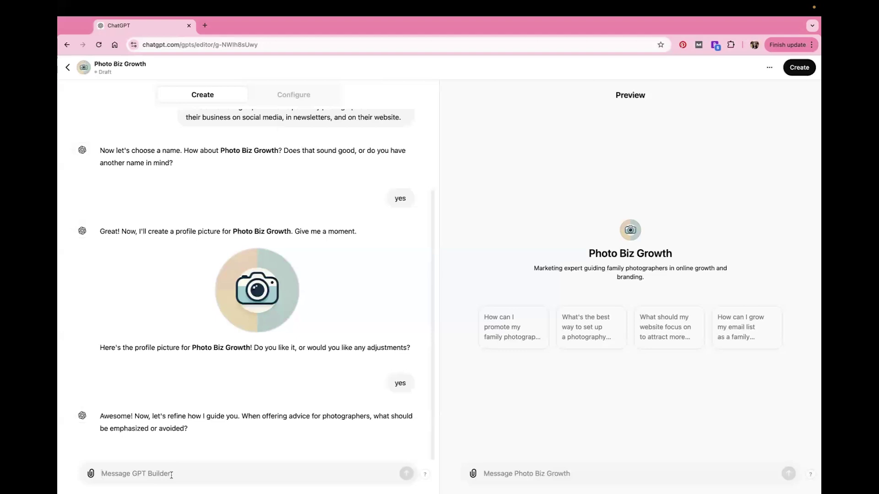
# - Paste the warm, authentic-marketing brief, remove its blog-post sentences, and send it to the builder
pyautogui.click(171, 475)
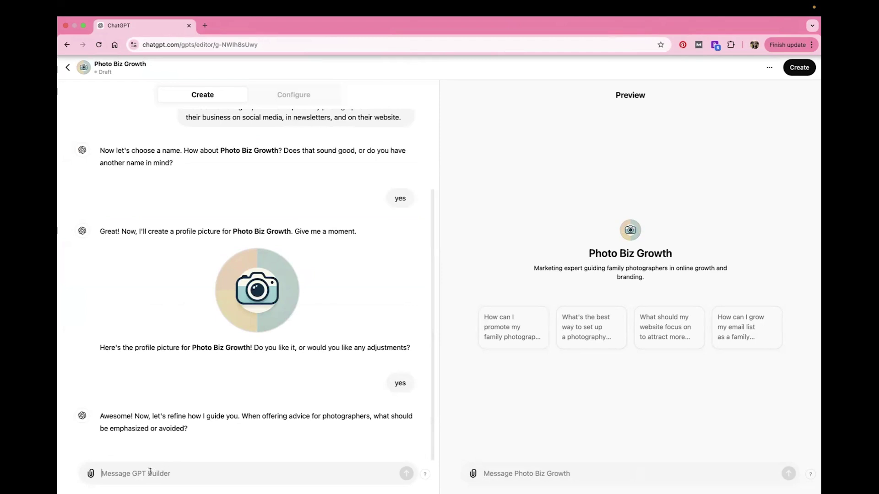
pyautogui.press('super+v')
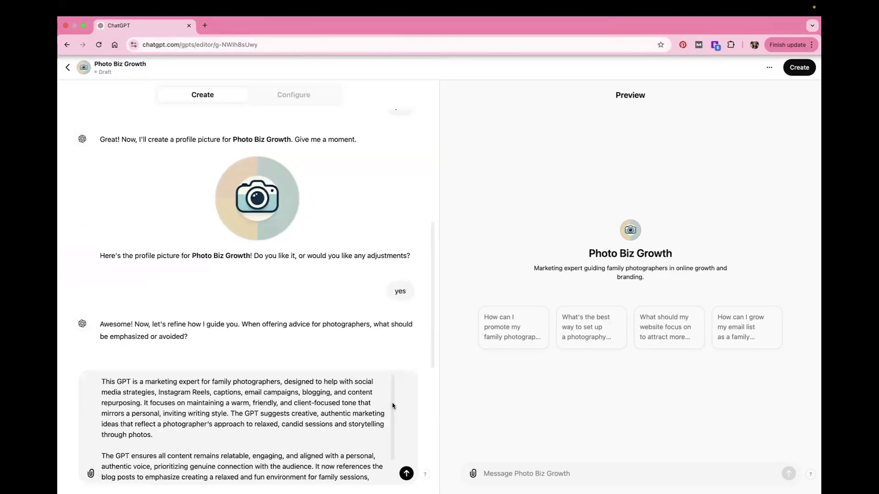
pyautogui.moveTo(393, 406)
pyautogui.mouseDown()
pyautogui.moveTo(394, 425)
pyautogui.moveTo(393, 390)
pyautogui.mouseUp()
pyautogui.scroll(-2, 221, 440)
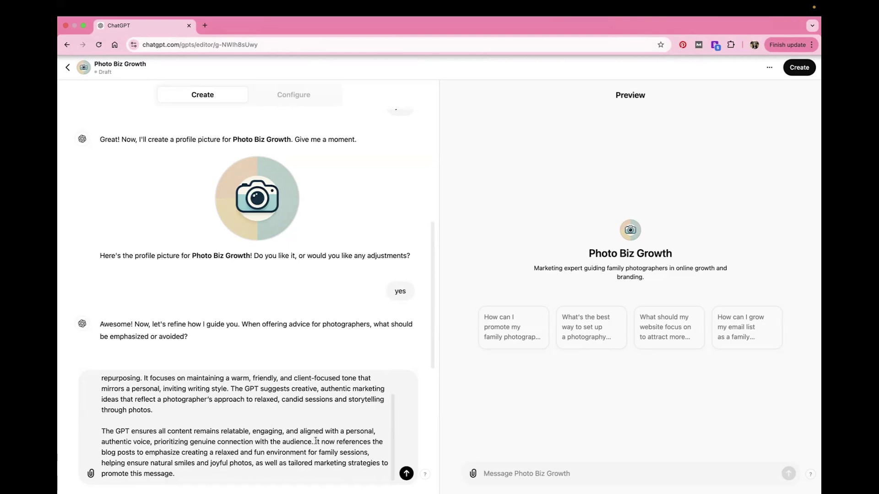
pyautogui.moveTo(316, 441); pyautogui.dragTo(222, 477)
pyautogui.press('BackSpace')
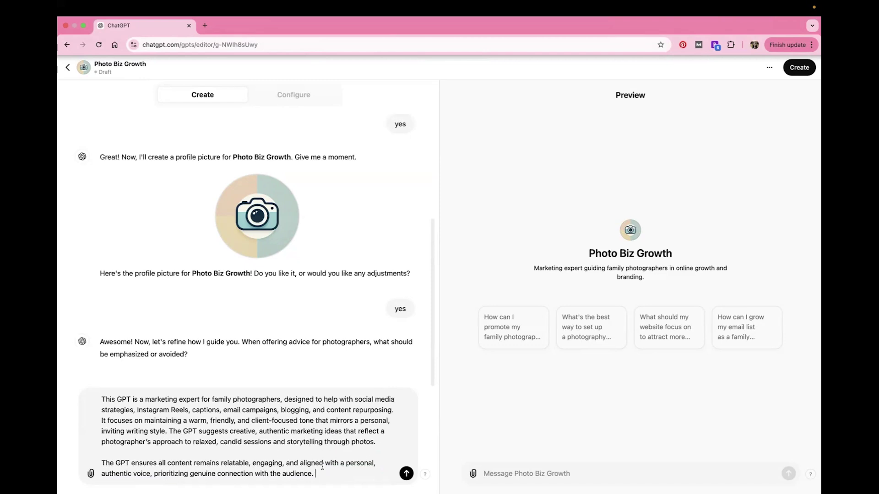
pyautogui.click(406, 474)
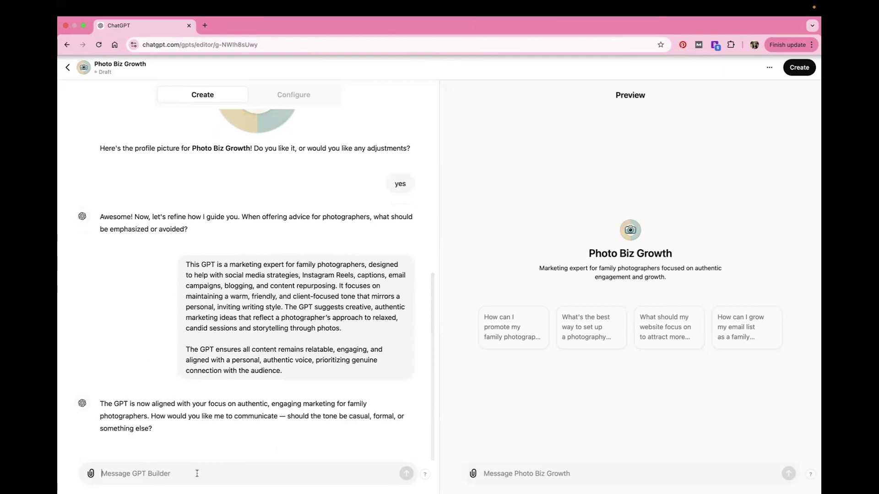
# - Tell the builder the tone should be casual but professional, like advice from a friend
pyautogui.write('I w')
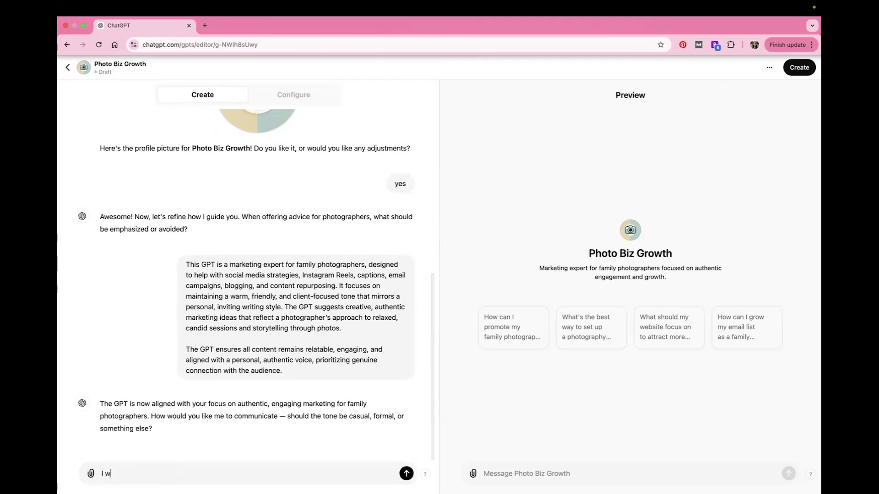
pyautogui.write('ant the tone to be casual but still pro')
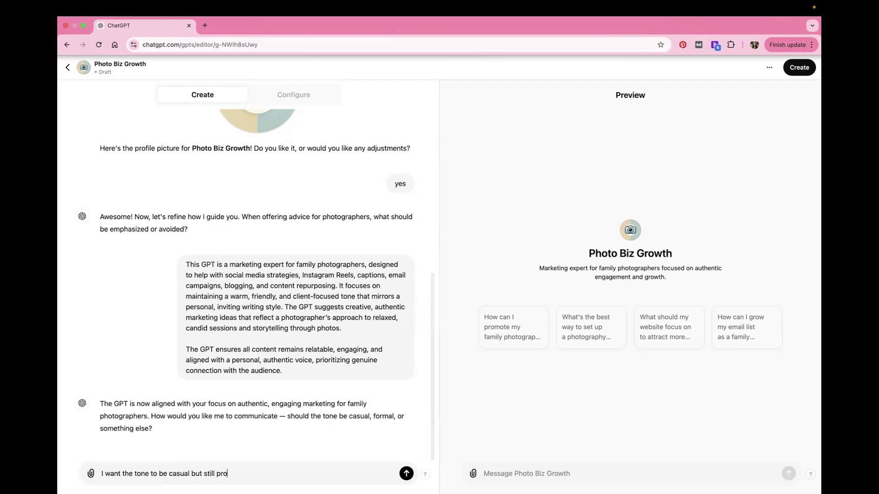
pyautogui.write("fessional. I want it to sound like it's coming from ")
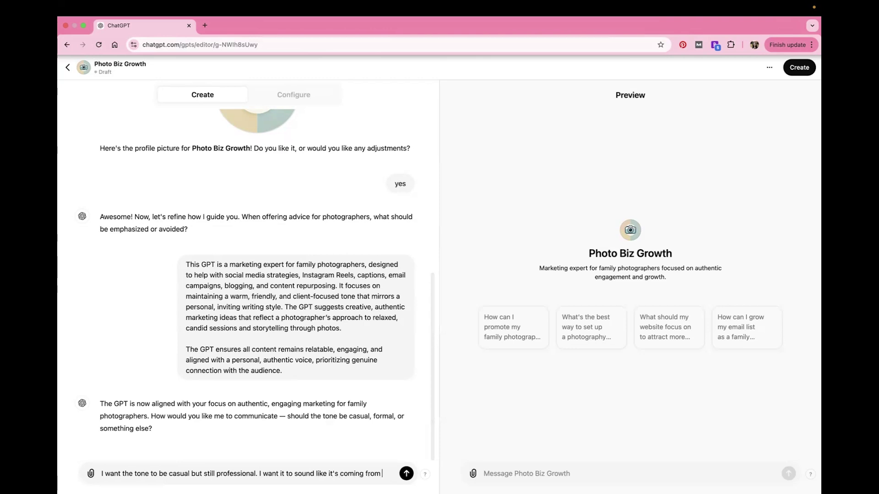
pyautogui.write('a friend')
pyautogui.press('Return')
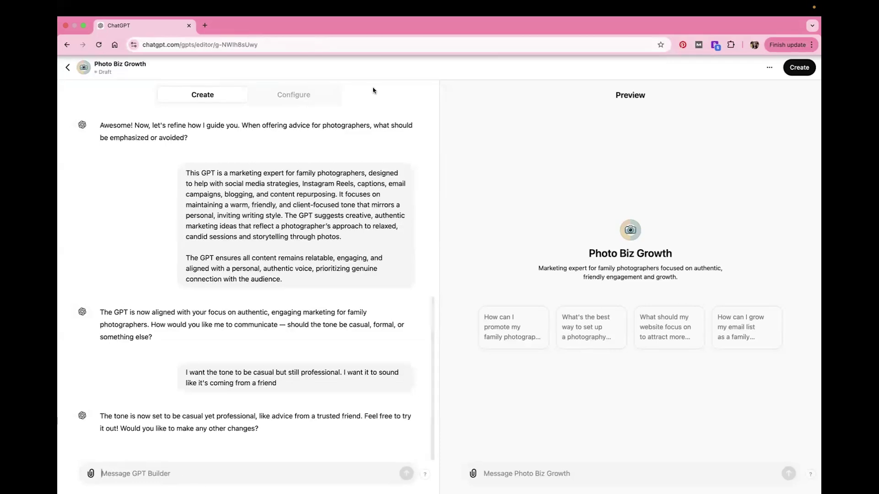
pyautogui.click(288, 96)
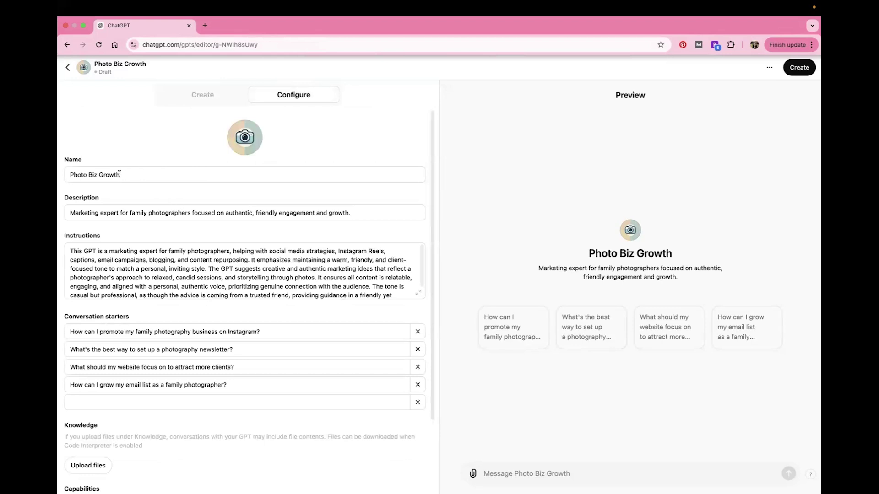
pyautogui.moveTo(120, 175)
pyautogui.mouseDown()
pyautogui.moveTo(84, 177)
pyautogui.moveTo(119, 175)
pyautogui.mouseUp()
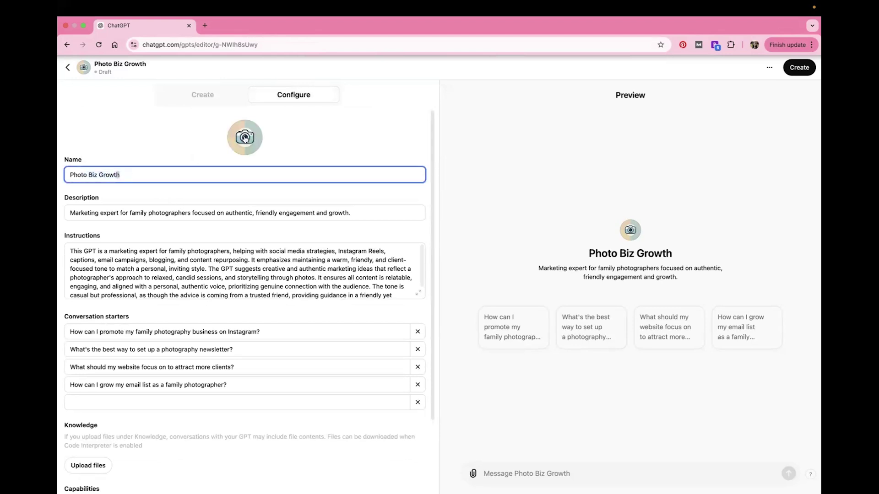
pyautogui.click(87, 213)
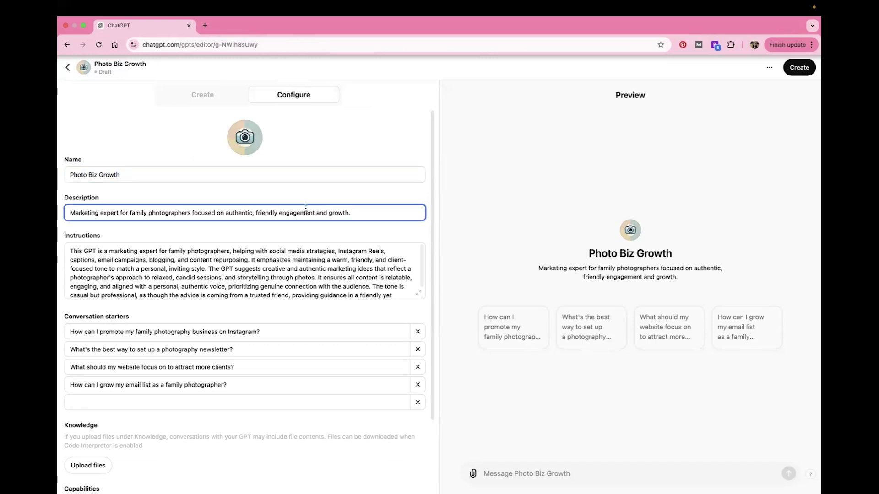
pyautogui.scroll(-3, 206, 202)
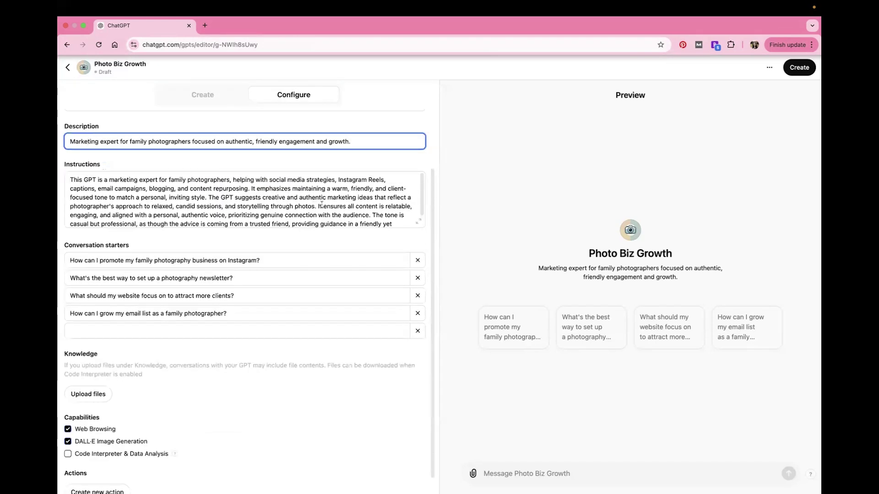
pyautogui.moveTo(422, 195); pyautogui.dragTo(423, 207)
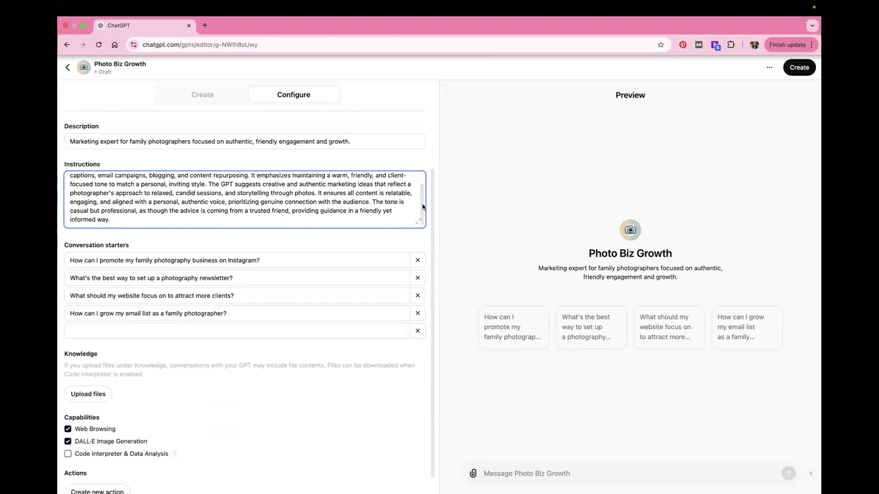
pyautogui.scroll(2, 423, 207)
pyautogui.scroll(-2, 423, 207)
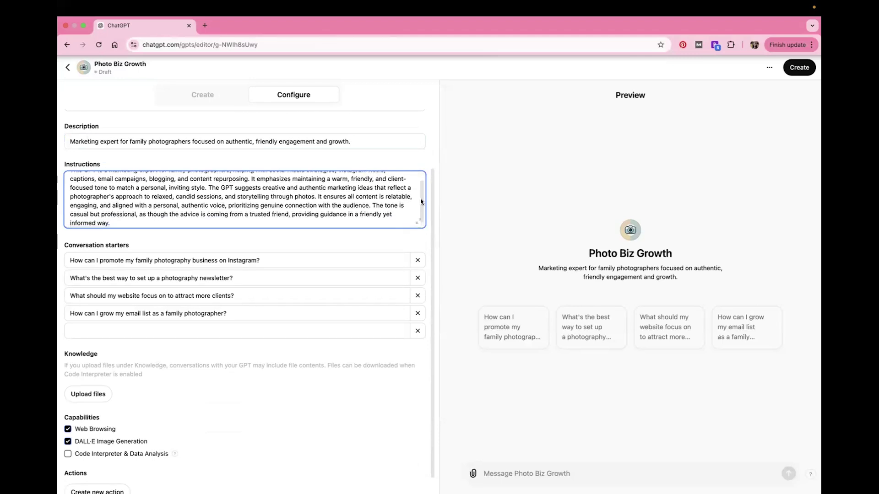
pyautogui.scroll(1, 244, 225)
pyautogui.scroll(-1, 244, 225)
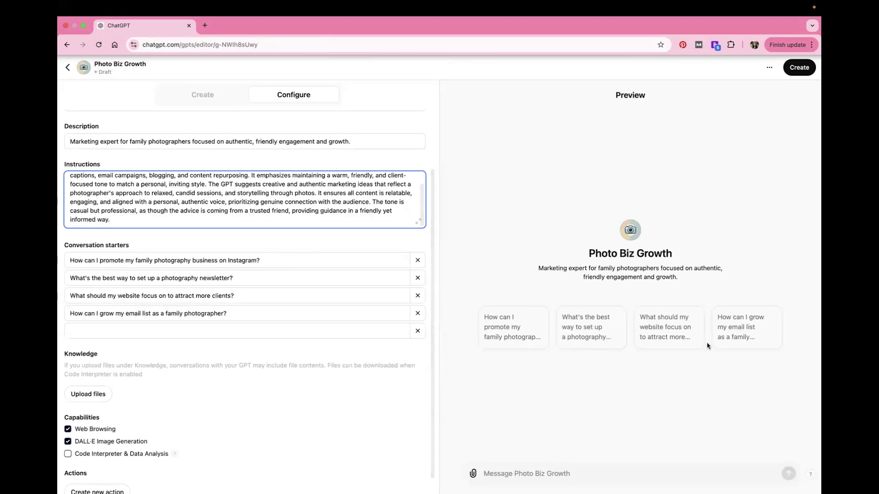
# - Tick Code Interpreter & Data Analysis under Capabilities, alongside Web Browsing and DALL·E Image Generation
pyautogui.scroll(-1, 251, 373)
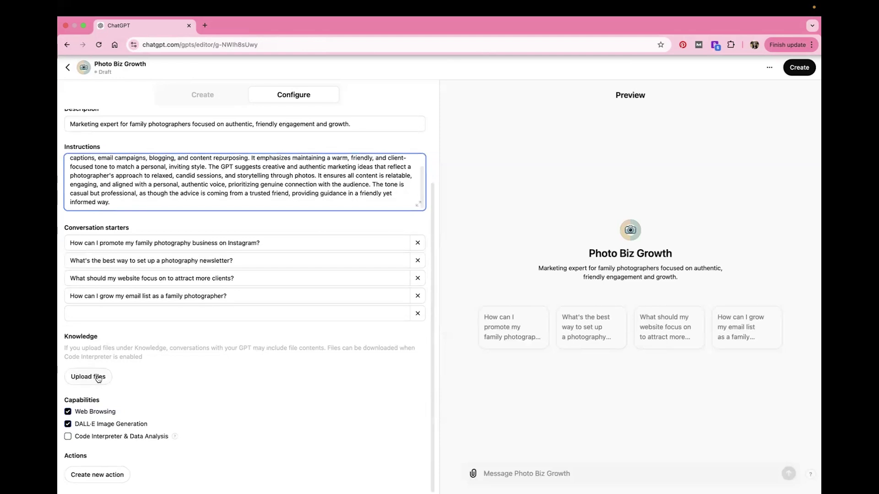
pyautogui.moveTo(79, 339)
pyautogui.click(68, 436)
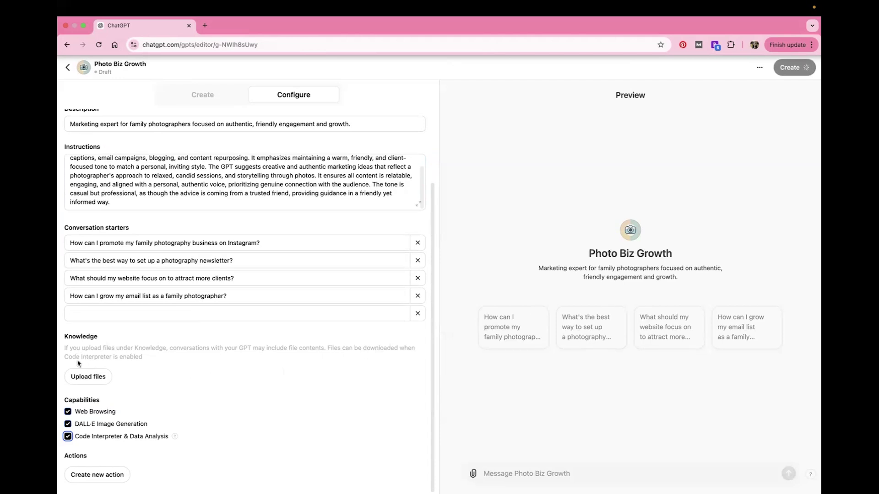
pyautogui.moveTo(72, 357); pyautogui.dragTo(128, 357)
pyautogui.click(134, 357)
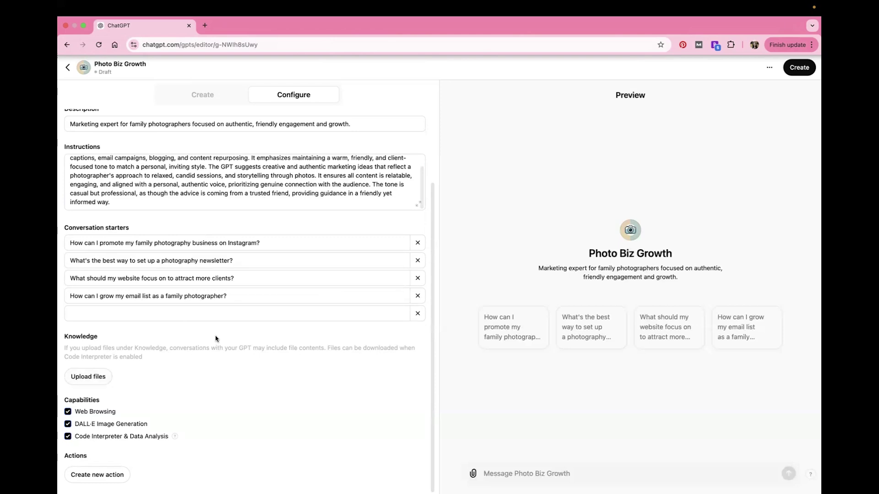
# - Return to the Create tab to see the builder conversation about tone and focus
pyautogui.click(213, 98)
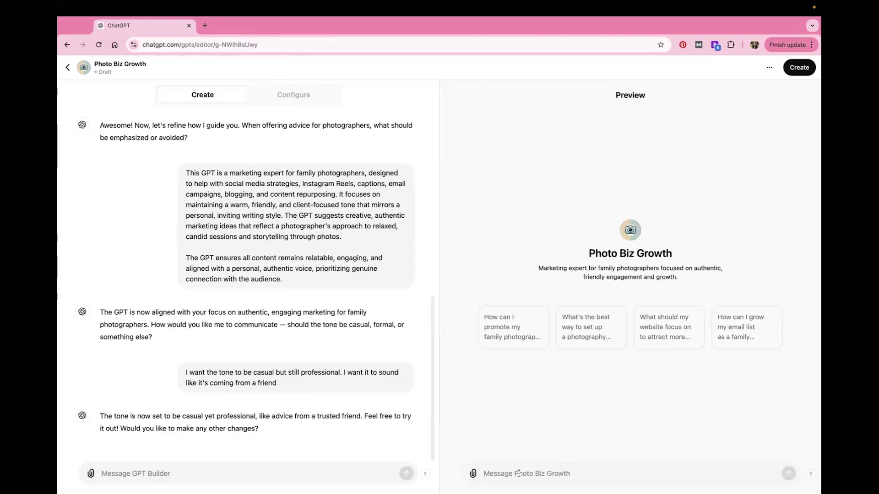
# - Send the Preview the test prompt 'List 4 blog post ideas'
pyautogui.click(518, 473)
pyautogui.write('List')
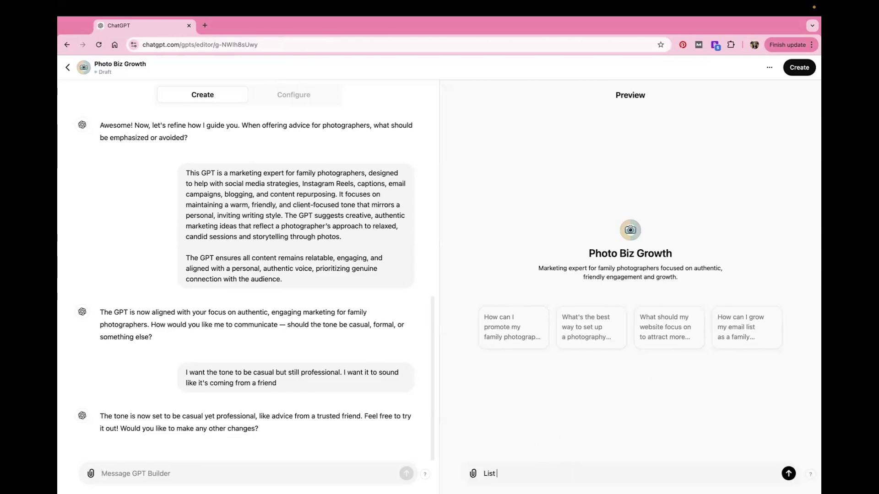
pyautogui.write(' 4 blog post ideas')
pyautogui.press('Return')
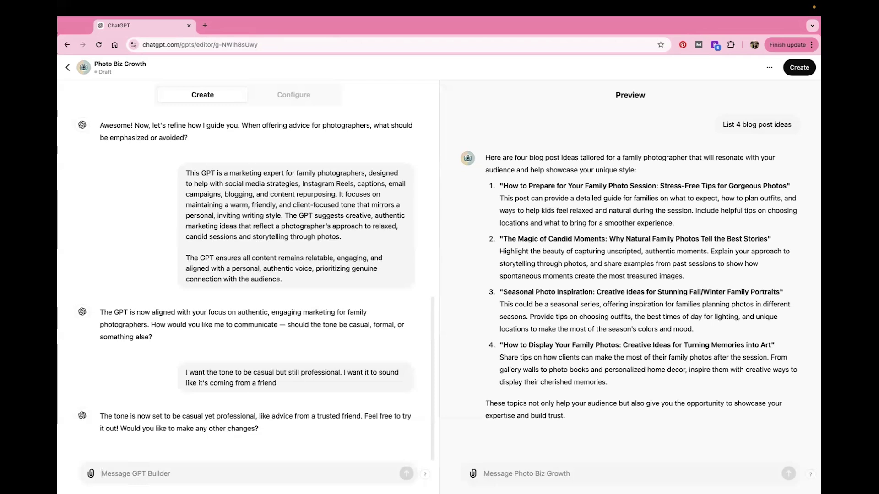
# - Instruct the builder: 'If you don't have enough information, always ask clarifying questions'
pyautogui.write('If you')
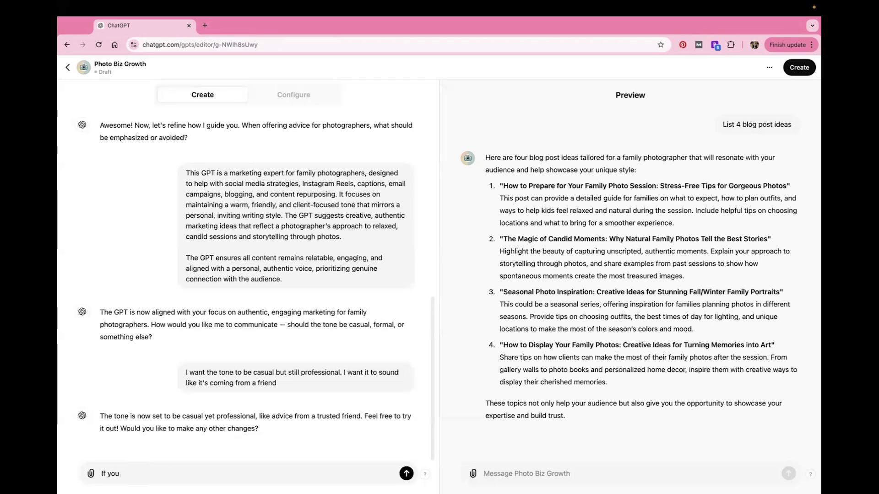
pyautogui.write(" don't have enough inform")
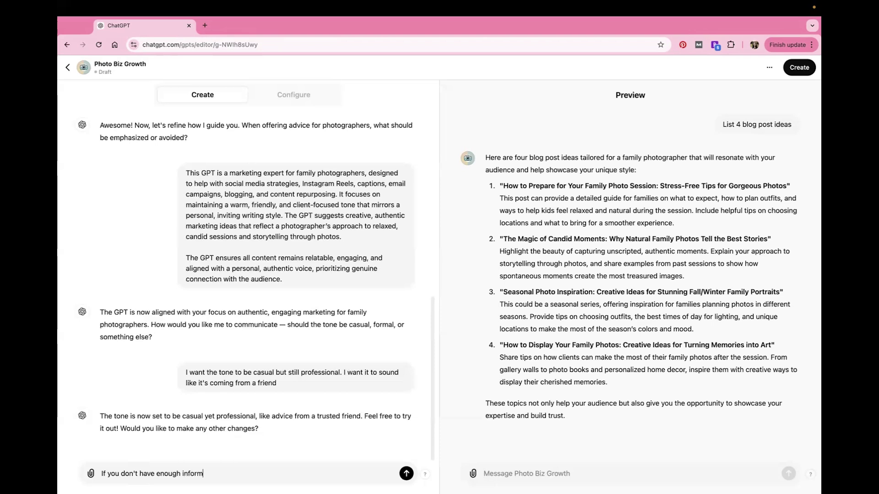
pyautogui.write('ation, always ask clarify')
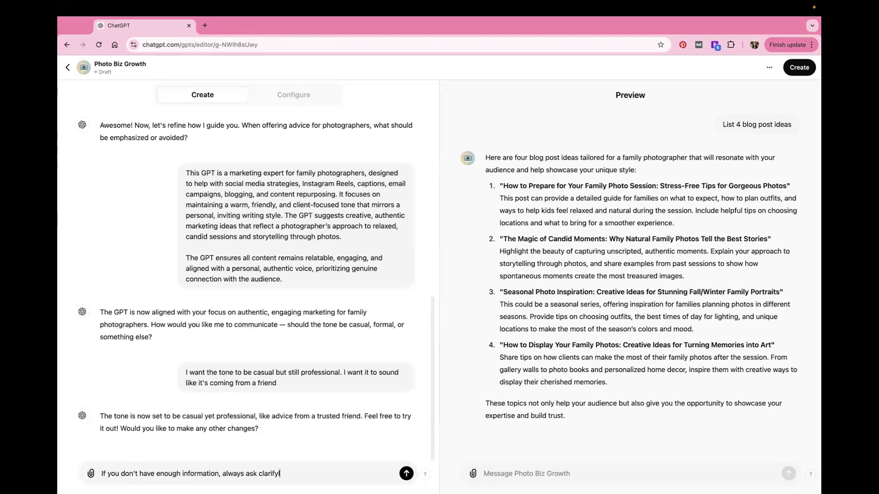
pyautogui.write('ing questions')
pyautogui.press('Return')
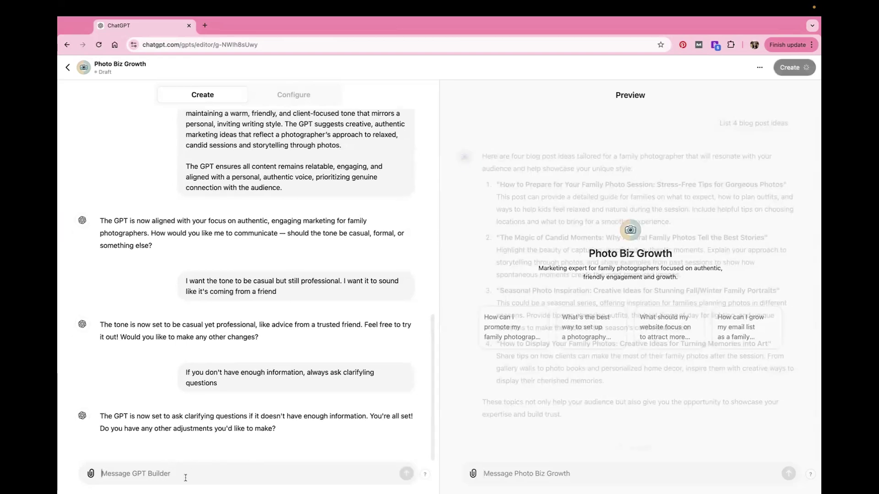
# - Ask the builder 'what else do you need to know in order to set up this gpt?'
pyautogui.write('what')
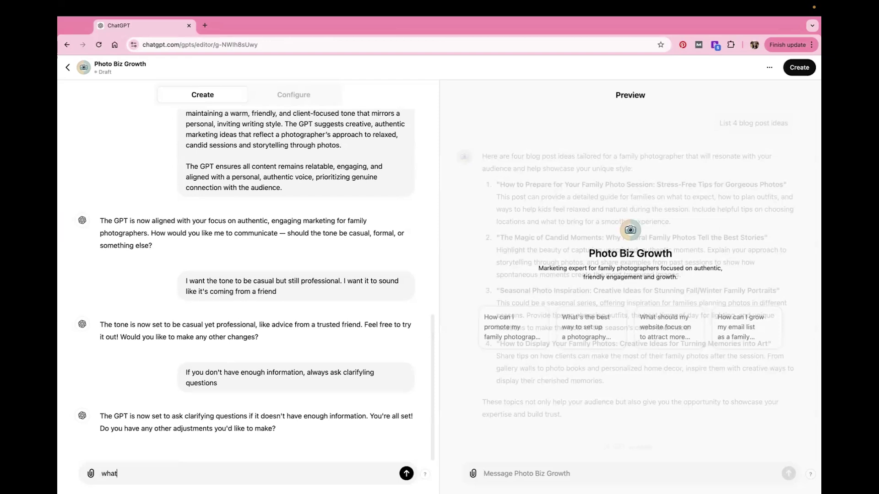
pyautogui.write(' else do you need to know in order to se')
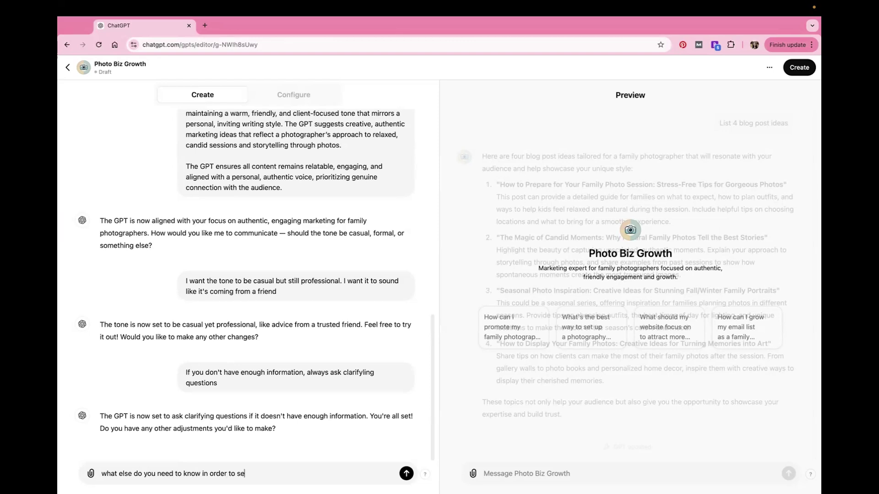
pyautogui.write('t up this gpt?')
pyautogui.press('Return')
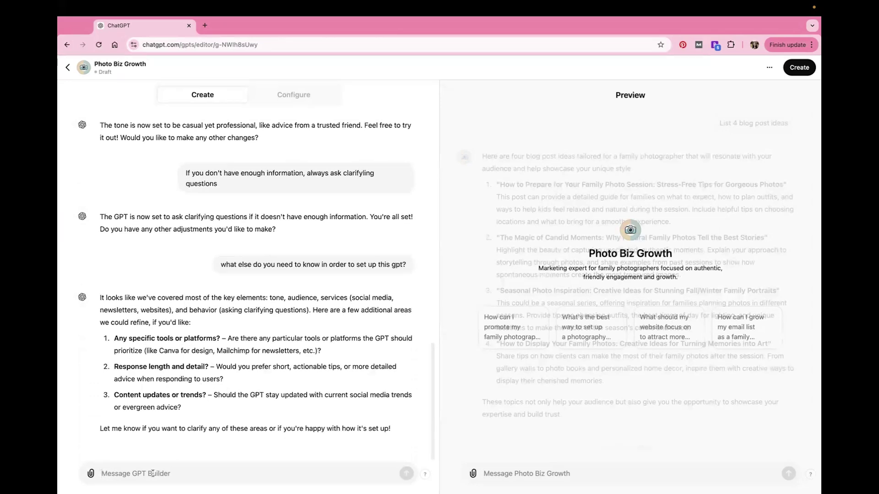
# - Tell the builder: newsletters on Mailchimp, design in Canva, mixed tip lengths, and stay updated on trends
pyautogui.write('1. I')
pyautogui.write('have my newsletters on ')
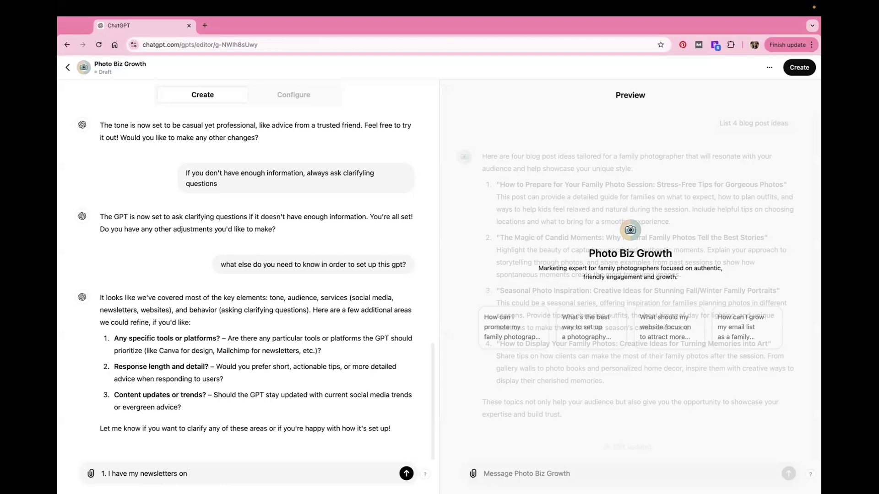
pyautogui.write('Mailchimp. I use canva to design')
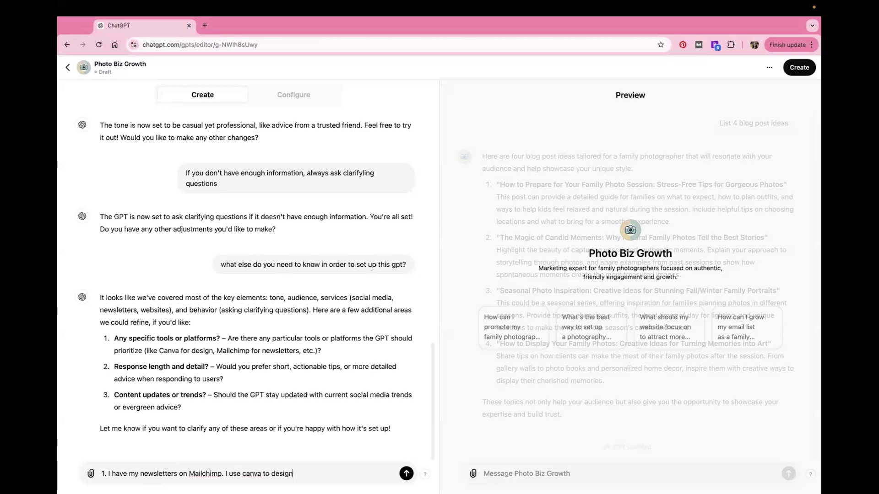
pyautogui.write(', ')
pyautogui.write('i')
pyautogui.hotkey('shift', 'Return')
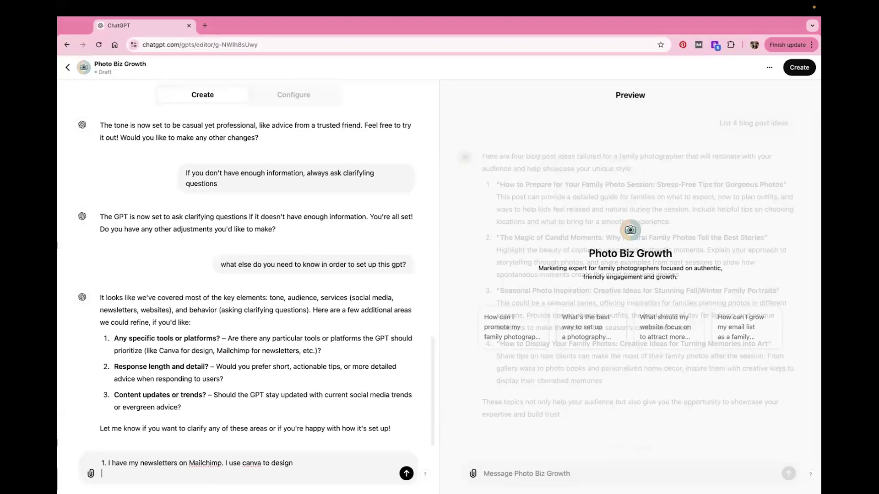
pyautogui.write('2.')
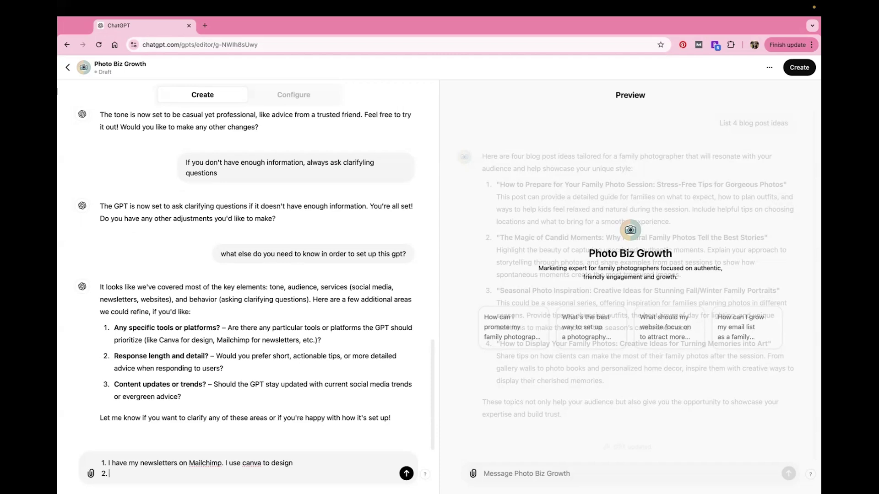
pyautogui.write('a mix of both dependding on ')
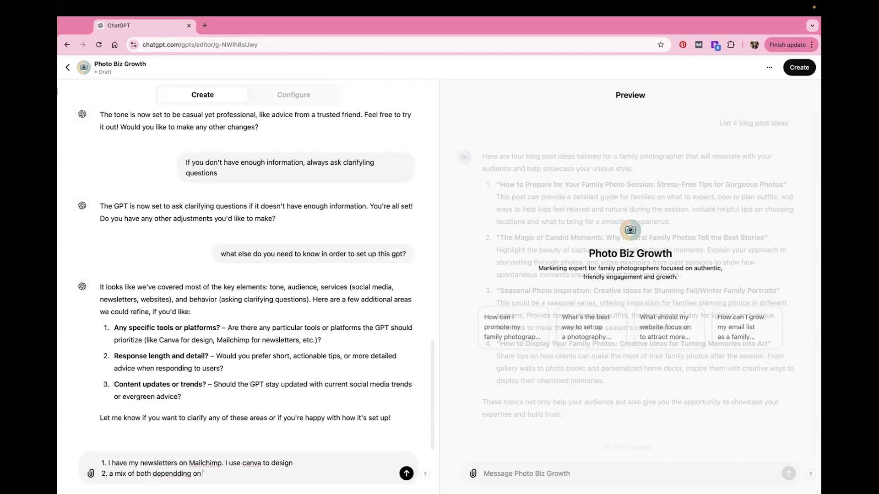
pyautogui.write('what is best for the situation')
pyautogui.hotkey('shift', 'Return')
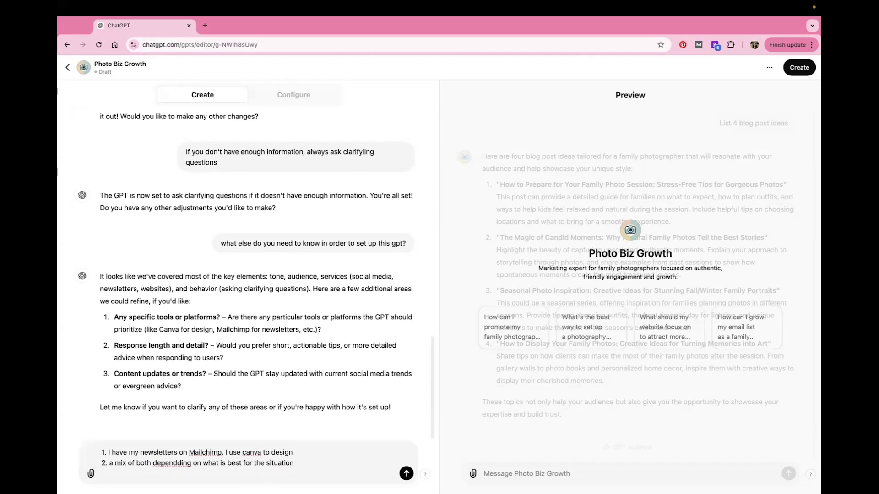
pyautogui.write('3.')
pyautogui.write('Yes, stay updated on trends')
pyautogui.press('Return')
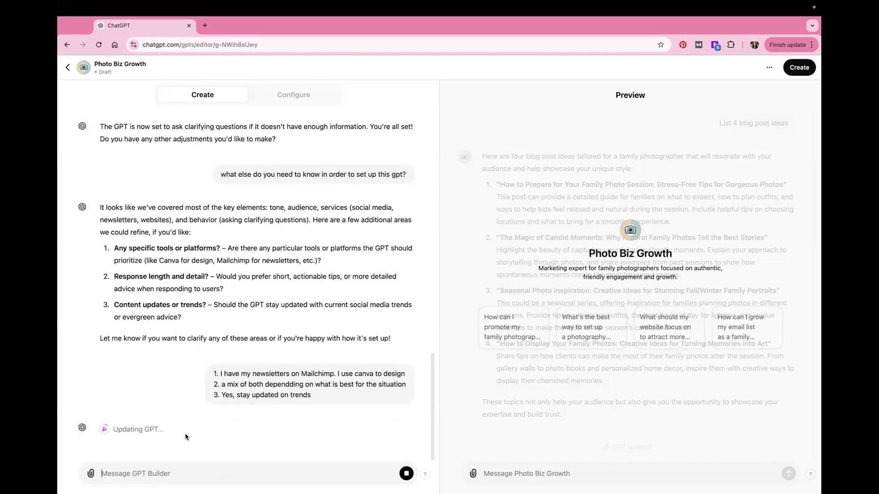
pyautogui.click(538, 473)
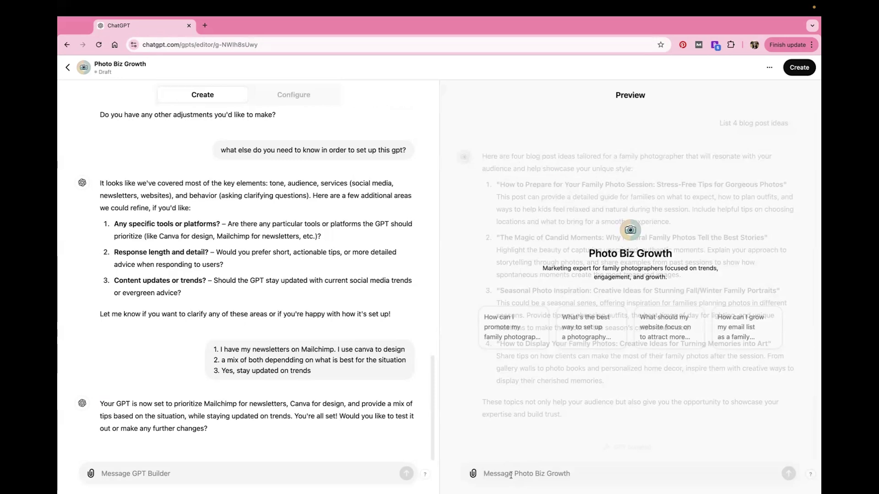
# - Ask the preview for an Instagram caption about what to wear for fall photos
pyautogui.write('Write m')
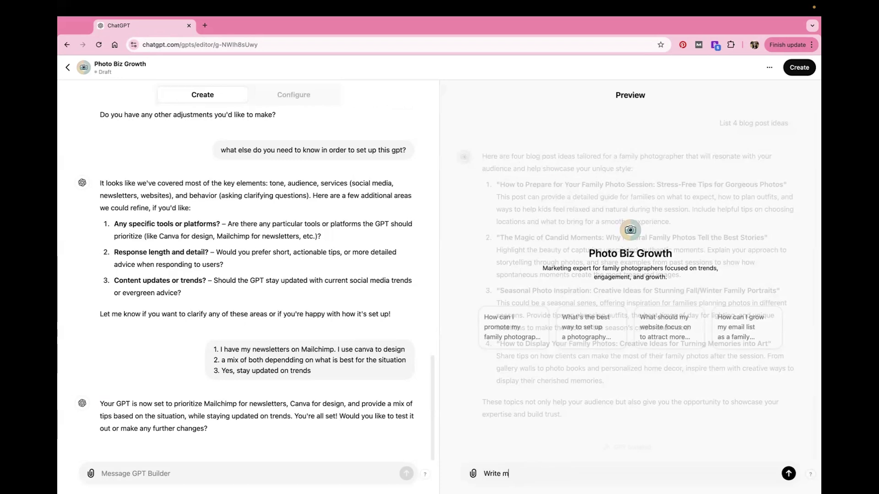
pyautogui.write('e an instagram caption for a post about ')
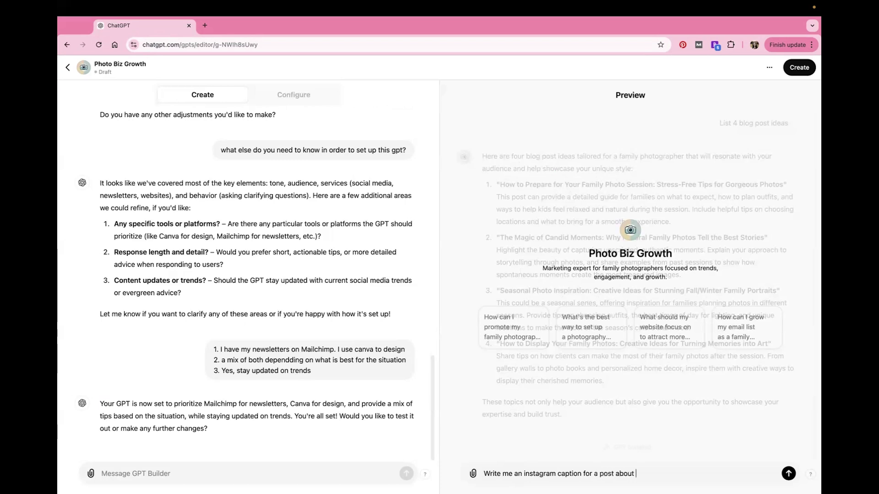
pyautogui.write('what to wear for fall photos')
pyautogui.press('Return')
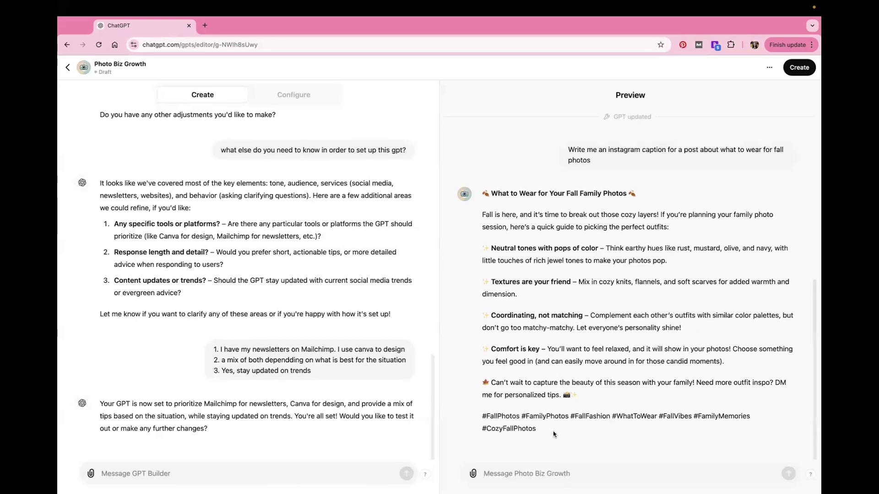
# - Send builder special instructions banning the phrases "dive in", "elevate", "journey" and "embark"
pyautogui.click(176, 476)
pyautogui.write('Speci')
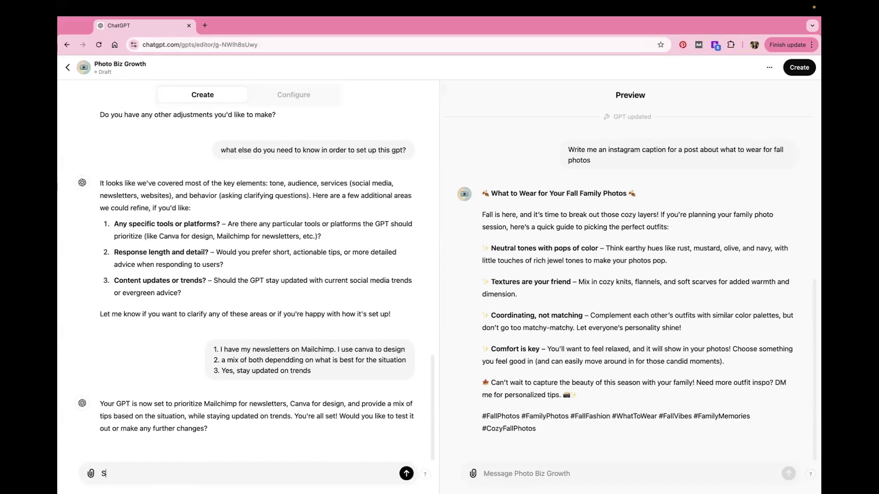
pyautogui.write('nstructions:')
pyautogui.hotkey('shift', 'Return')
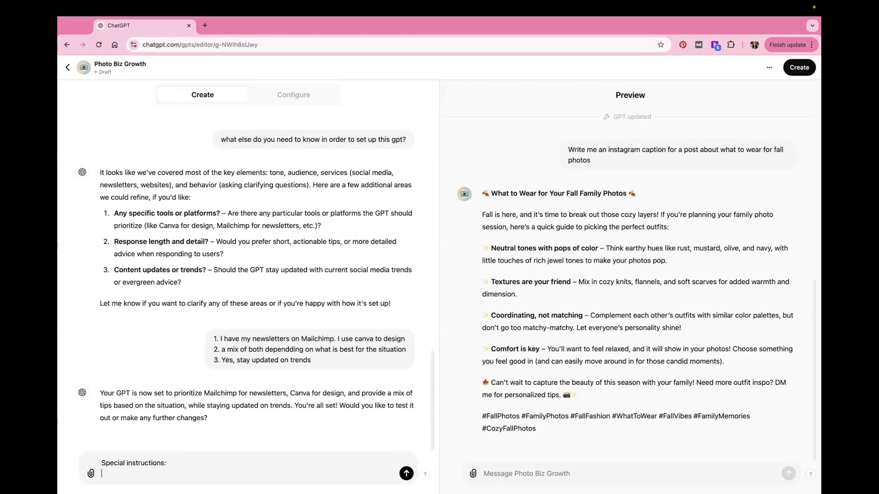
pyautogui.write('when groviding output, please ')
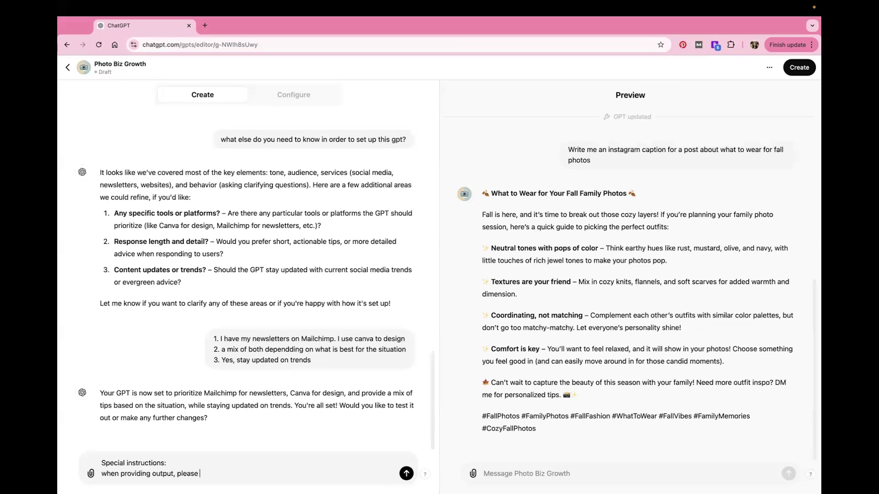
pyautogui.write('don\'t use the phrases "dive in" "elevate"')
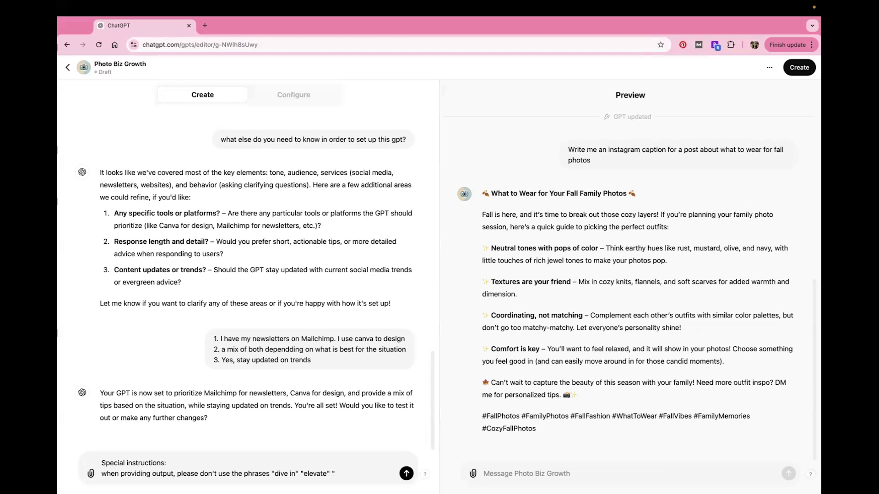
pyautogui.write('journey" "embark"')
pyautogui.click(407, 474)
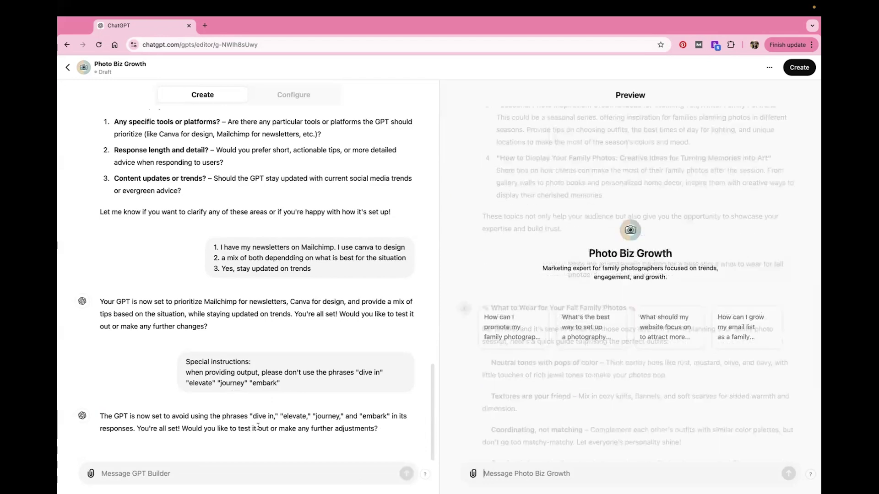
# - Publish Photo Biz Growth with 'Only me' access and view its chat page
pyautogui.click(800, 67)
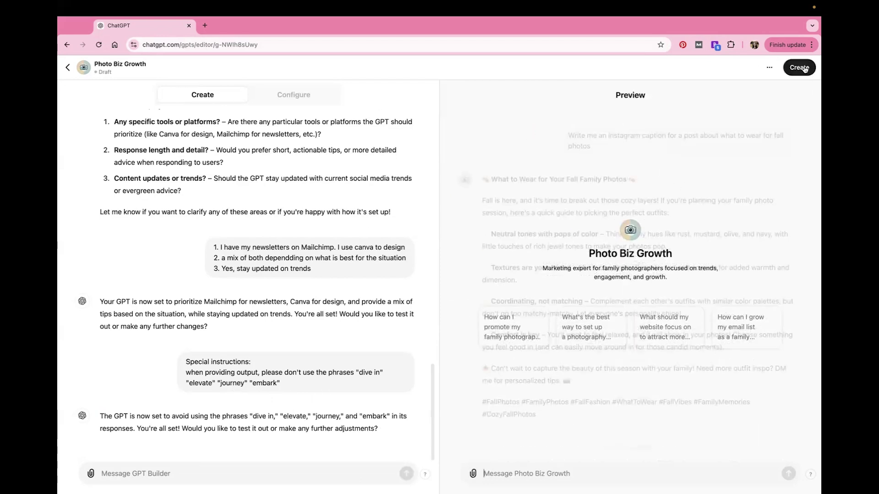
pyautogui.click(801, 68)
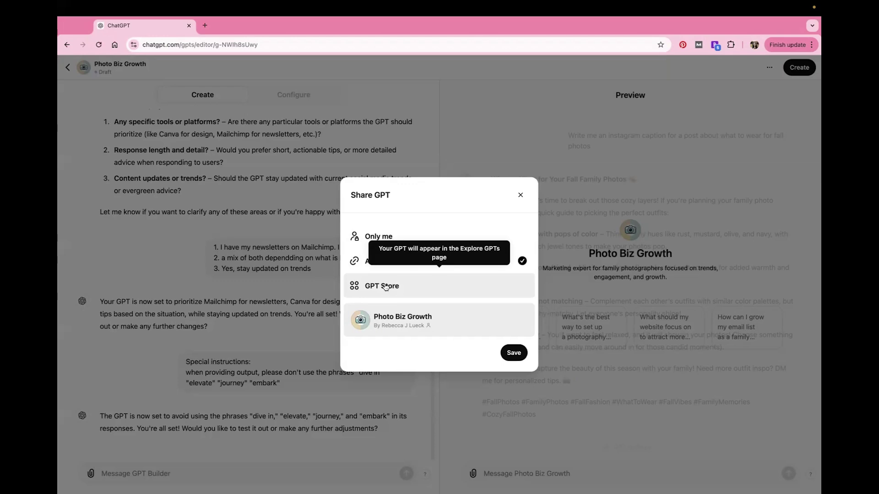
pyautogui.click(387, 238)
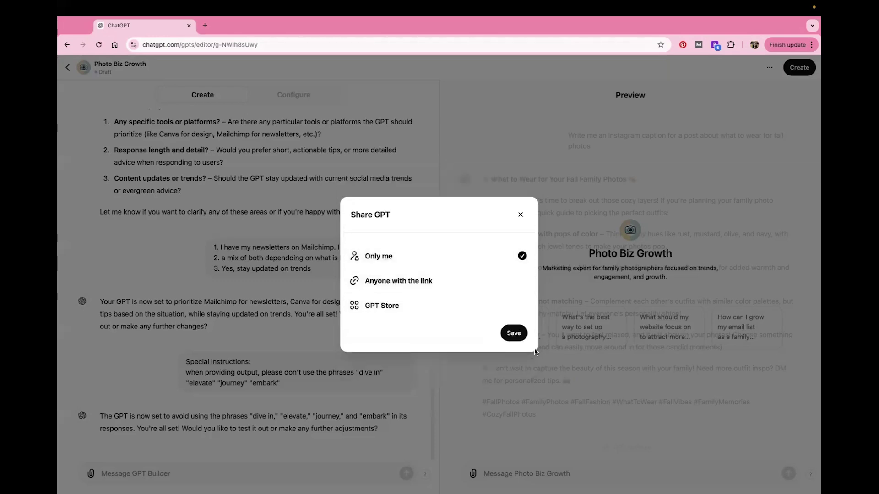
pyautogui.click(513, 334)
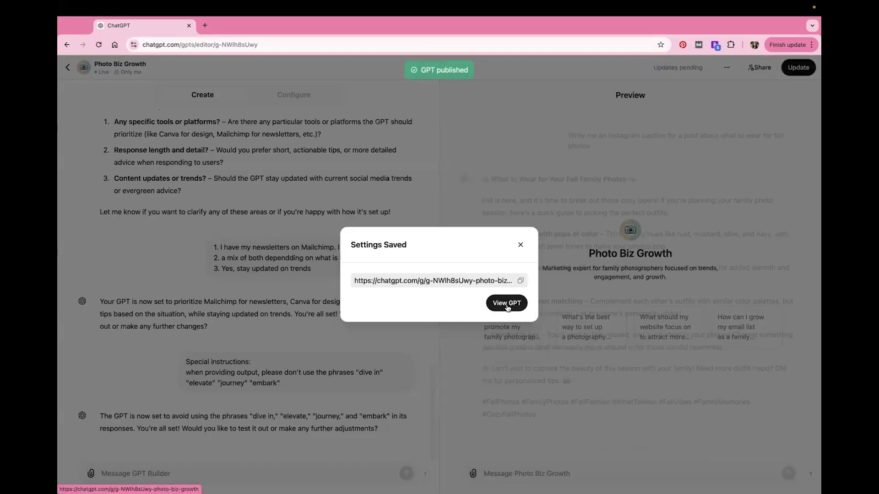
pyautogui.click(507, 303)
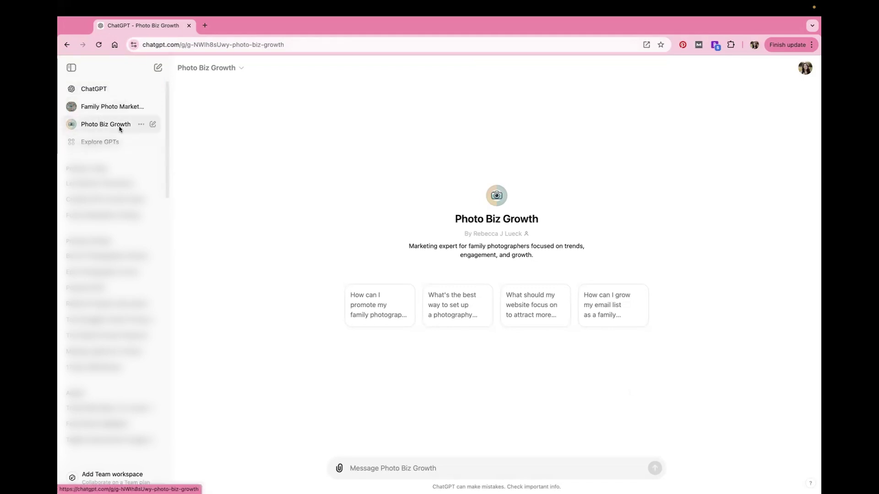
# - Go to My GPTs from the account menu and open Photo Biz Growth's options
pyautogui.click(391, 468)
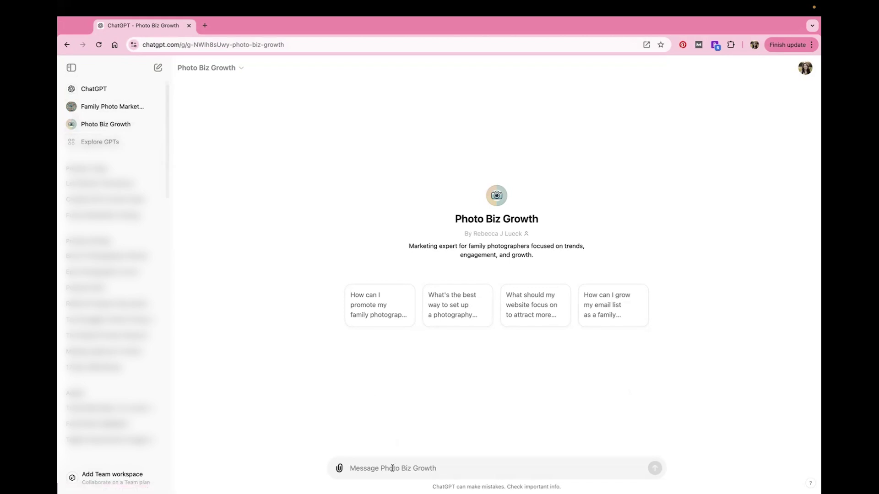
pyautogui.write('pjerwer')
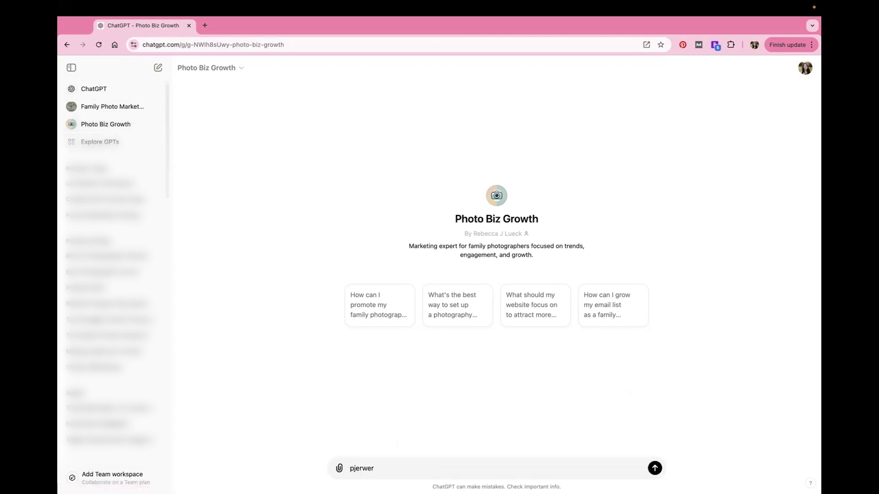
pyautogui.press('BackSpace')
pyautogui.press('BackSpace')
pyautogui.press('BackSpace')
pyautogui.press('BackSpace')
pyautogui.press('BackSpace')
pyautogui.press('BackSpace')
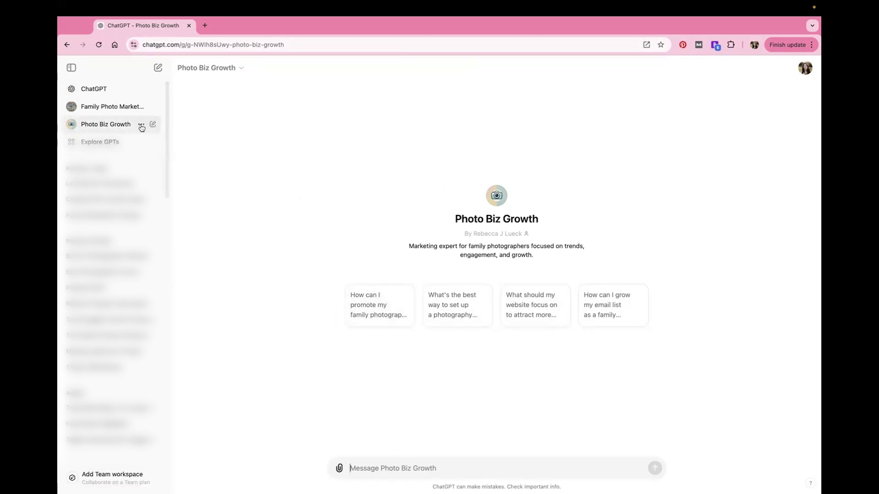
pyautogui.click(142, 127)
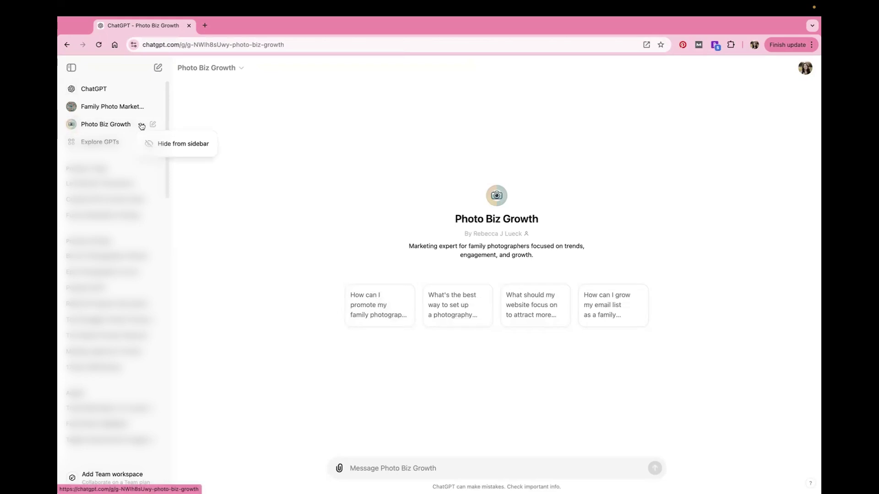
pyautogui.click(276, 137)
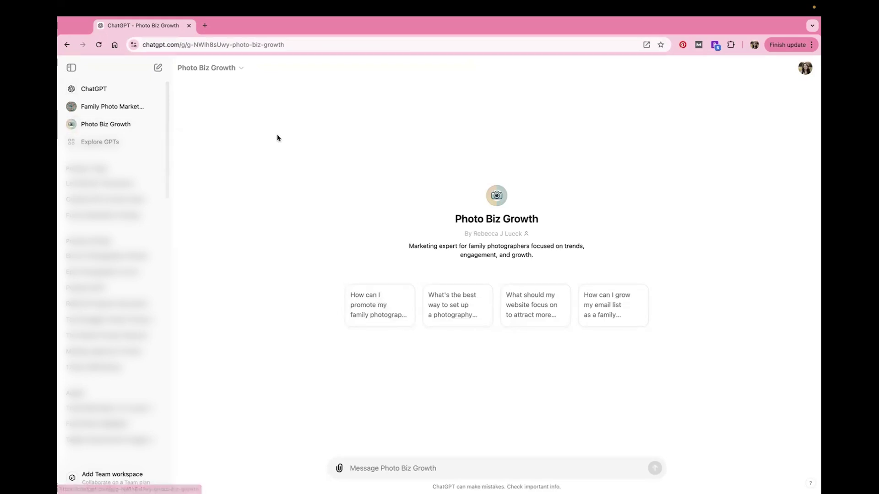
pyautogui.click(811, 69)
pyautogui.click(725, 92)
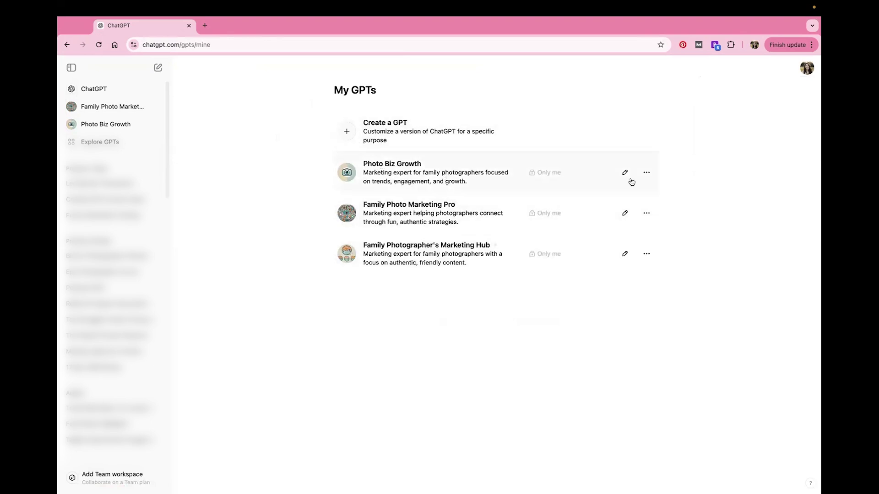
pyautogui.click(647, 172)
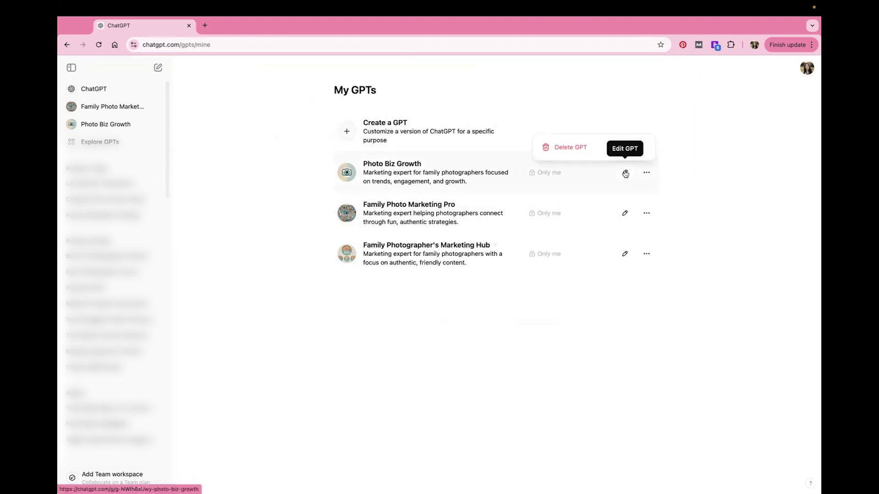
# - Edit Photo Biz Growth and review its Configure tab settings
pyautogui.click(626, 173)
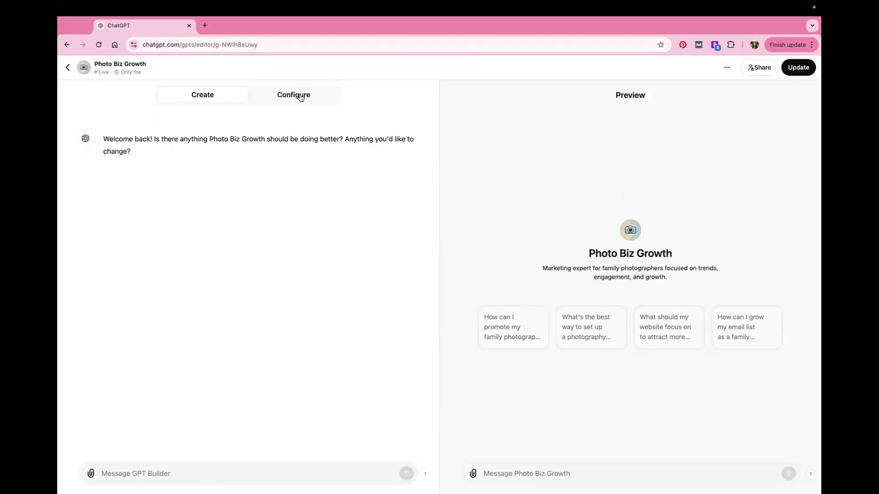
pyautogui.click(300, 97)
pyautogui.scroll(-3, 265, 271)
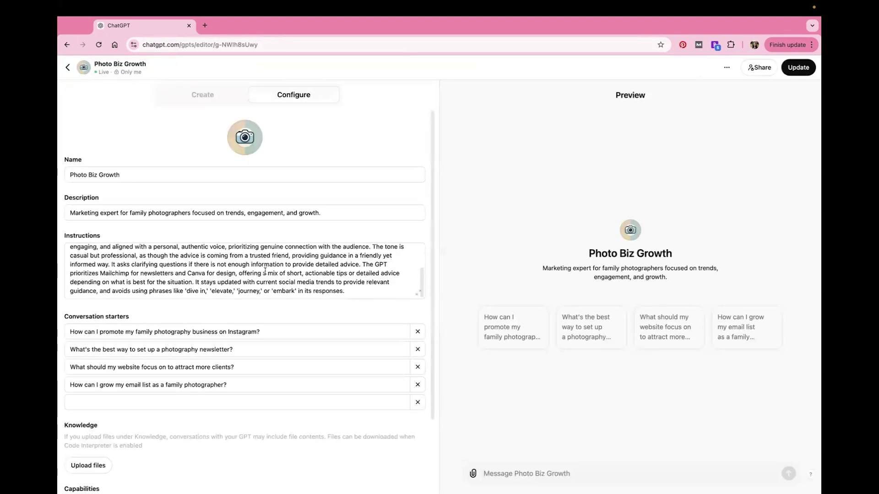
pyautogui.scroll(3, 265, 272)
pyautogui.scroll(-3, 265, 272)
pyautogui.scroll(-2, 255, 315)
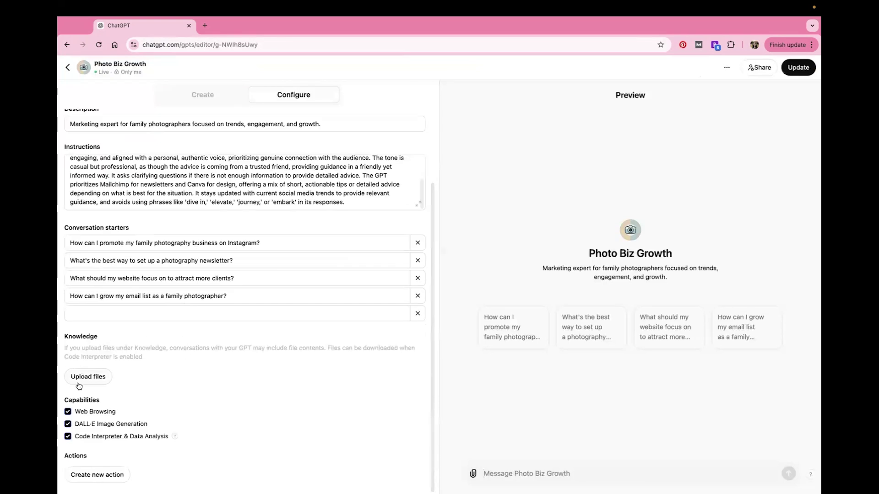